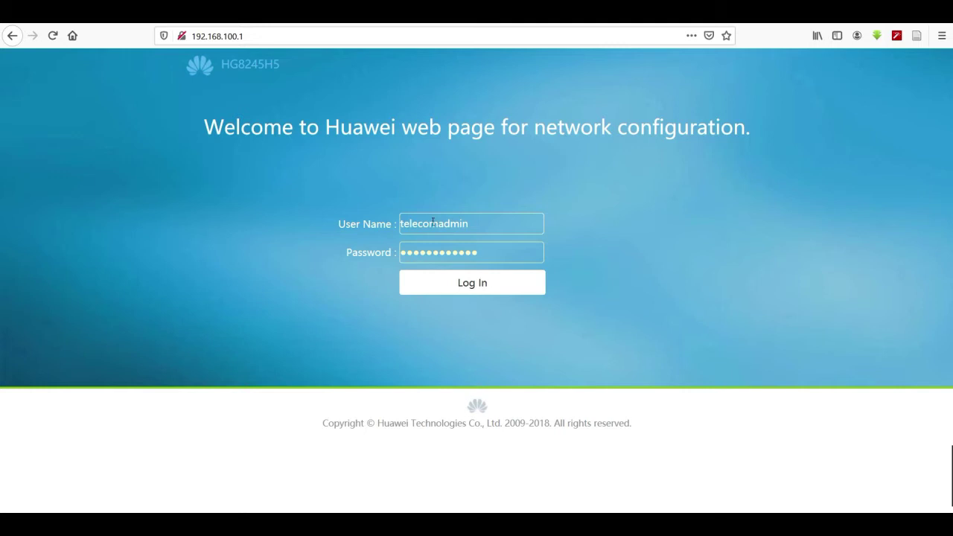
Log in to the HG8245H5 web page with the prefilled administrator credentials
{"action": "left_click_drag", "start_coordinate": [438, 223], "coordinate": [490, 223]}
{"action": "left_click", "coordinate": [435, 283]}
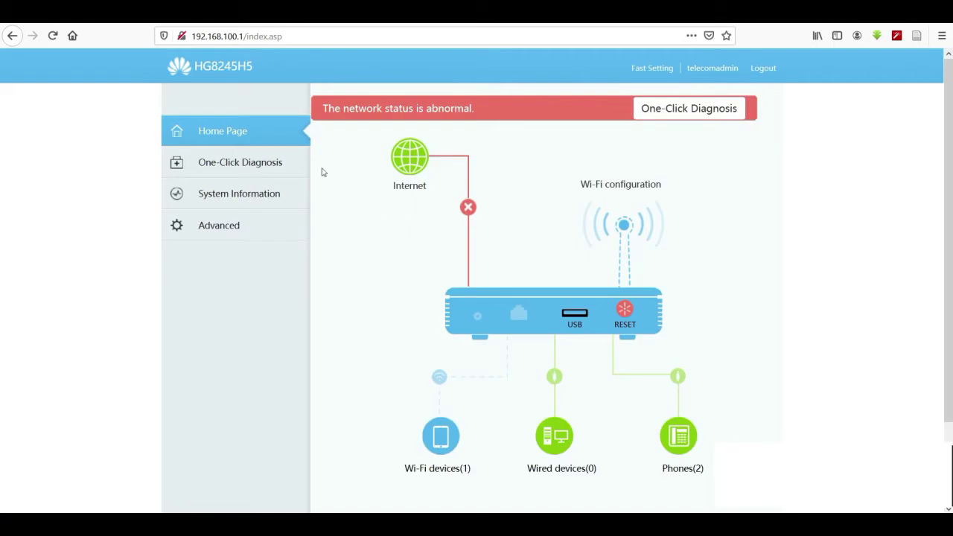
Go to Advanced WAN Configuration and add a new WAN connection
{"action": "left_click", "coordinate": [203, 227]}
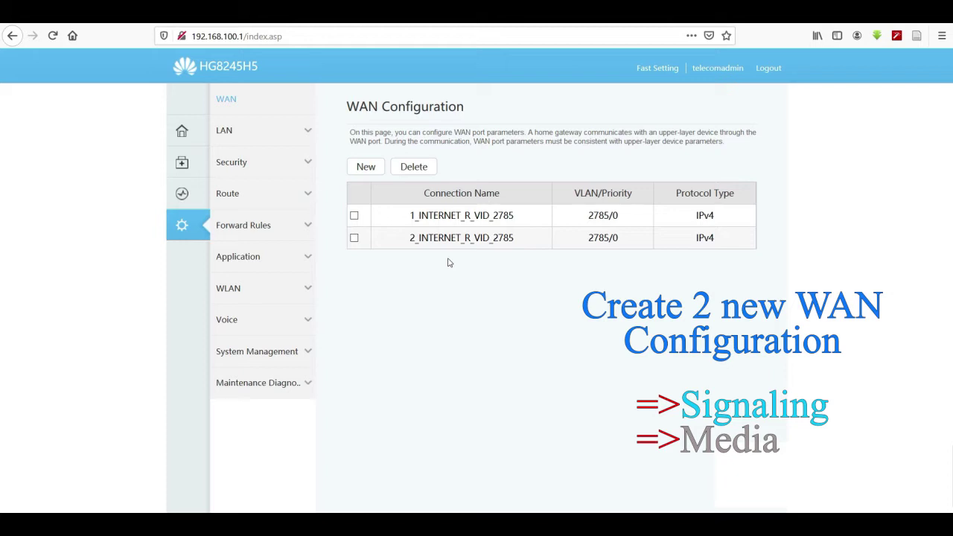
{"action": "left_click", "coordinate": [365, 166]}
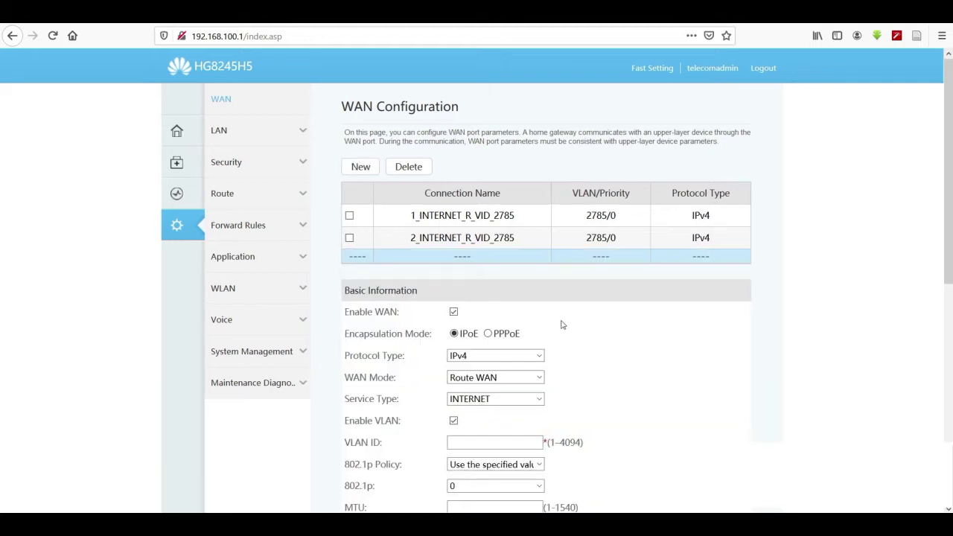
Set the new connection to VOIP_INTERNET service, VLAN ID 150, with static IPv4 addressing
{"action": "scroll", "coordinate": [711, 325], "scroll_direction": "down", "scroll_amount": 3}
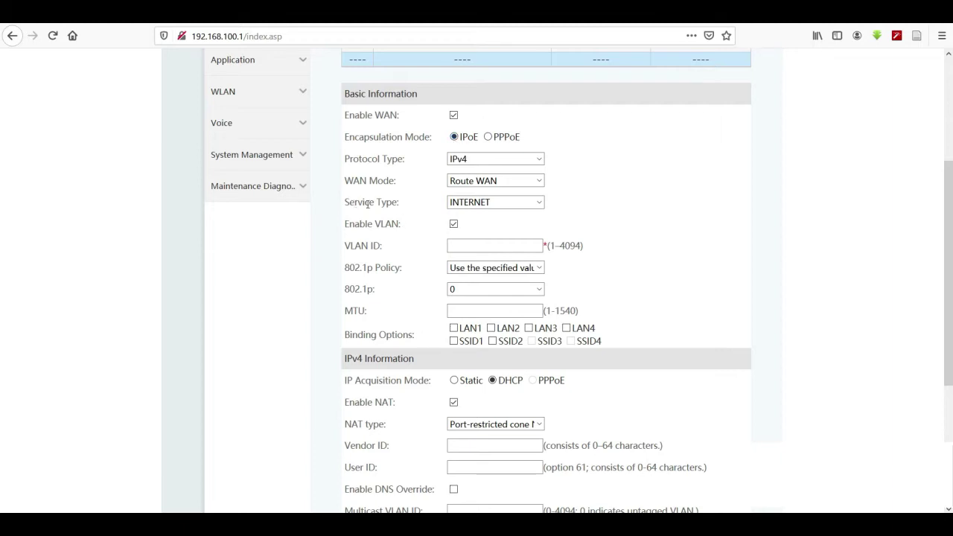
{"action": "left_click", "coordinate": [537, 203]}
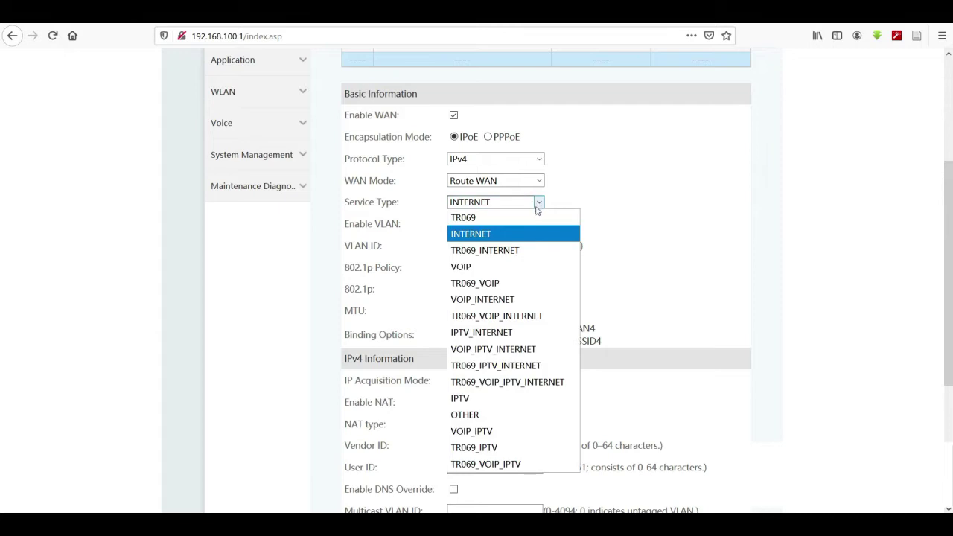
{"action": "left_click", "coordinate": [471, 299]}
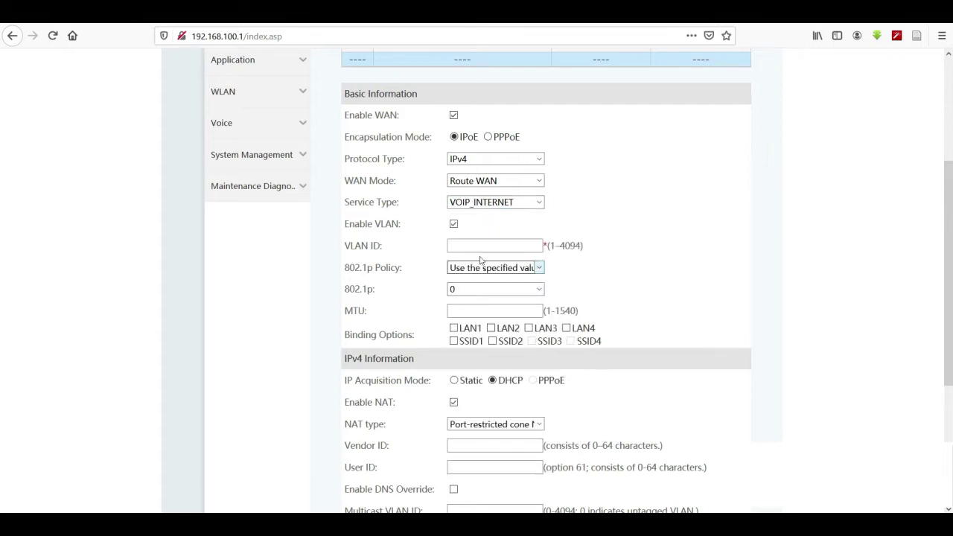
{"action": "scroll", "coordinate": [557, 228], "scroll_direction": "down", "scroll_amount": 1}
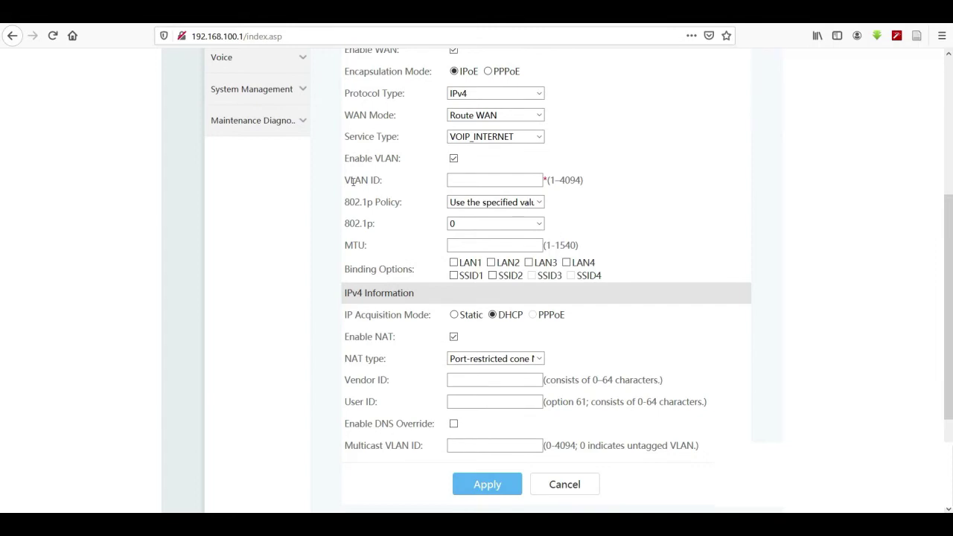
{"action": "left_click", "coordinate": [455, 180]}
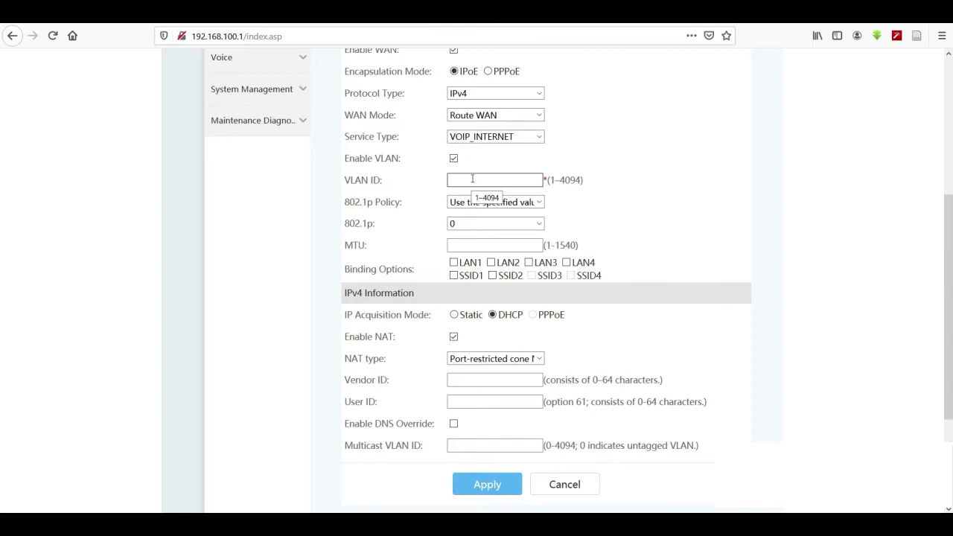
{"action": "type", "text": "150"}
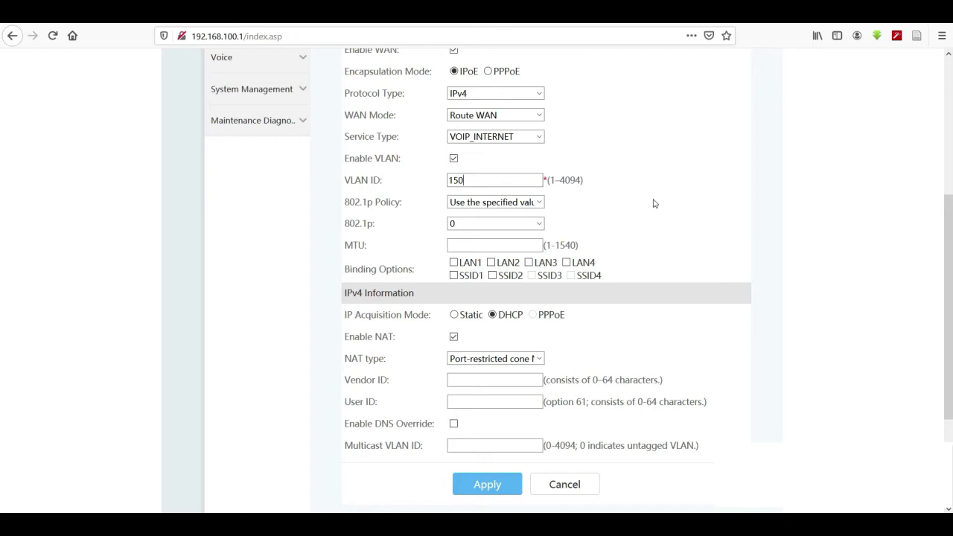
{"action": "scroll", "coordinate": [654, 203], "scroll_direction": "down", "scroll_amount": 3}
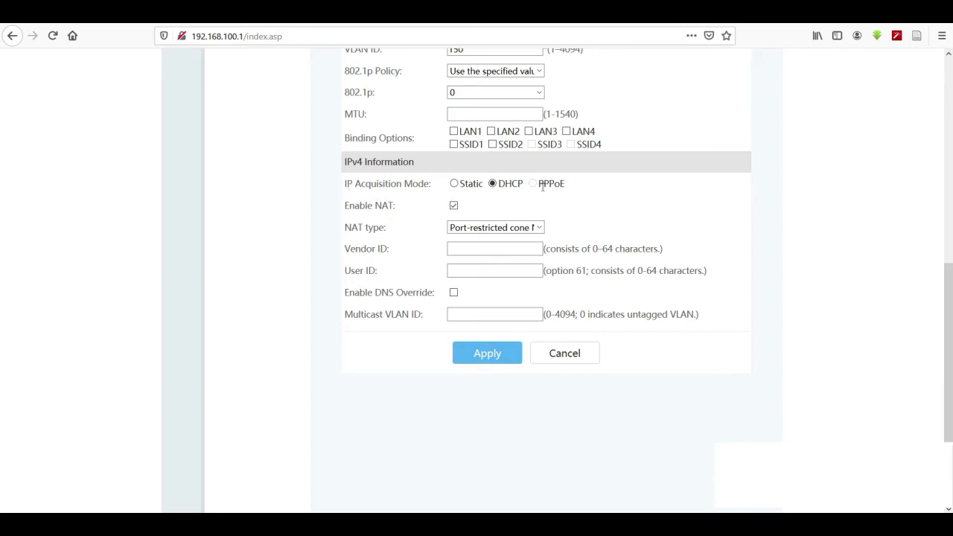
{"action": "left_click", "coordinate": [454, 184]}
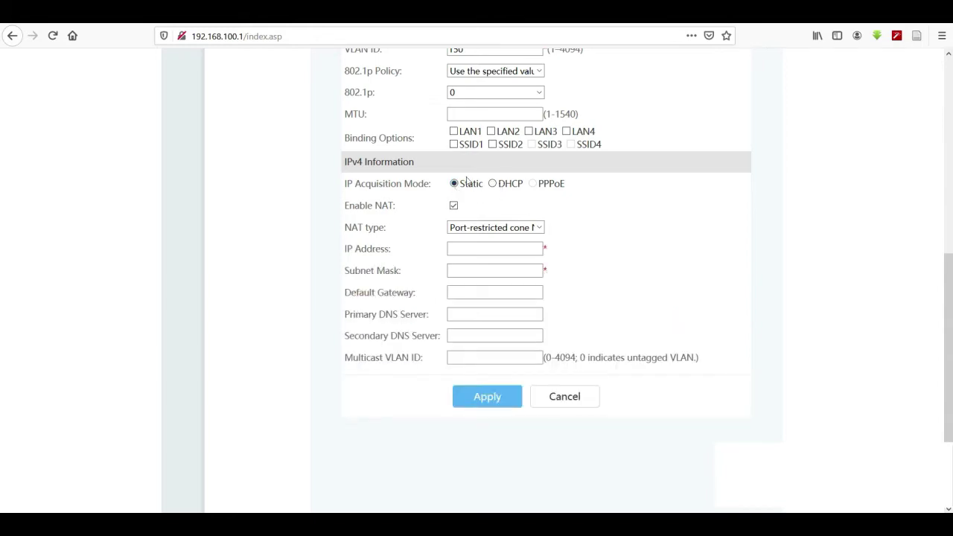
Enter IP 10.198.2.25, subnet mask 255.255.255.0 and default gateway 10.198.0.1
{"action": "left_click", "coordinate": [461, 249]}
{"action": "left_click", "coordinate": [510, 249]}
{"action": "type", "text": "10.198.2.25"}
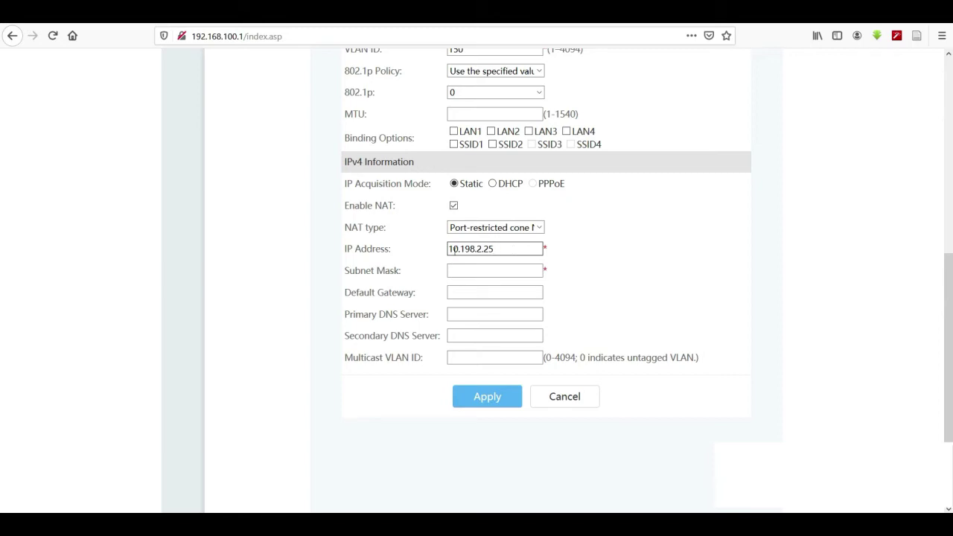
{"action": "left_click_drag", "start_coordinate": [493, 251], "coordinate": [445, 248]}
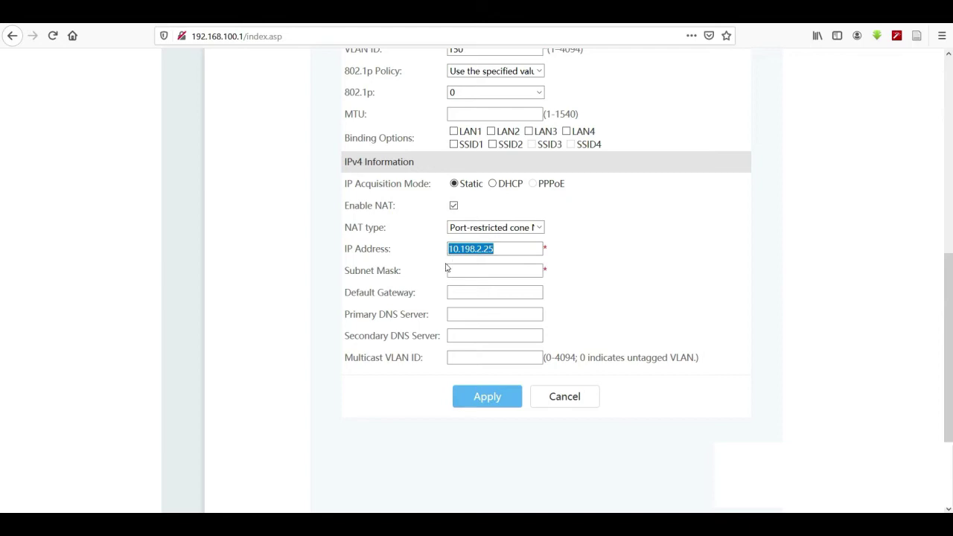
{"action": "left_click", "coordinate": [454, 271]}
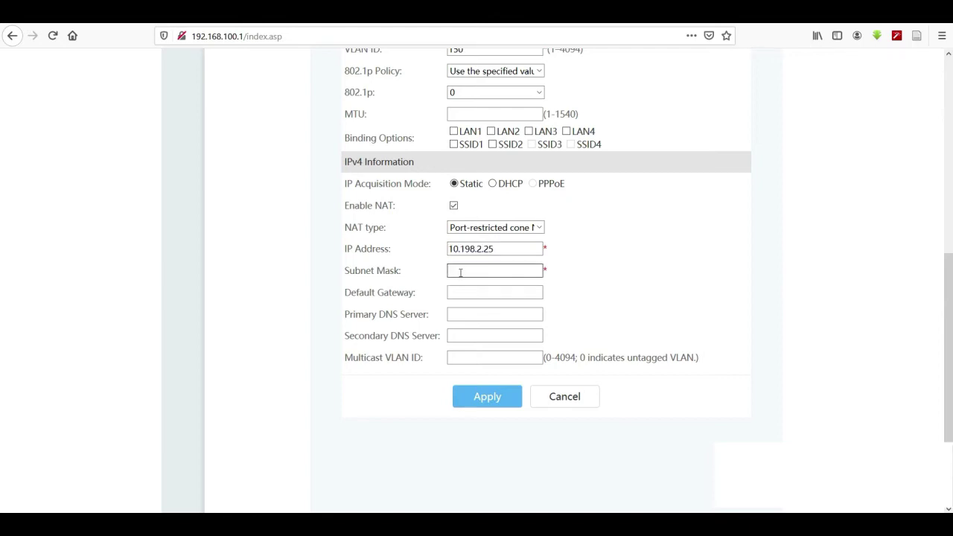
{"action": "type", "text": "255.255.255.0"}
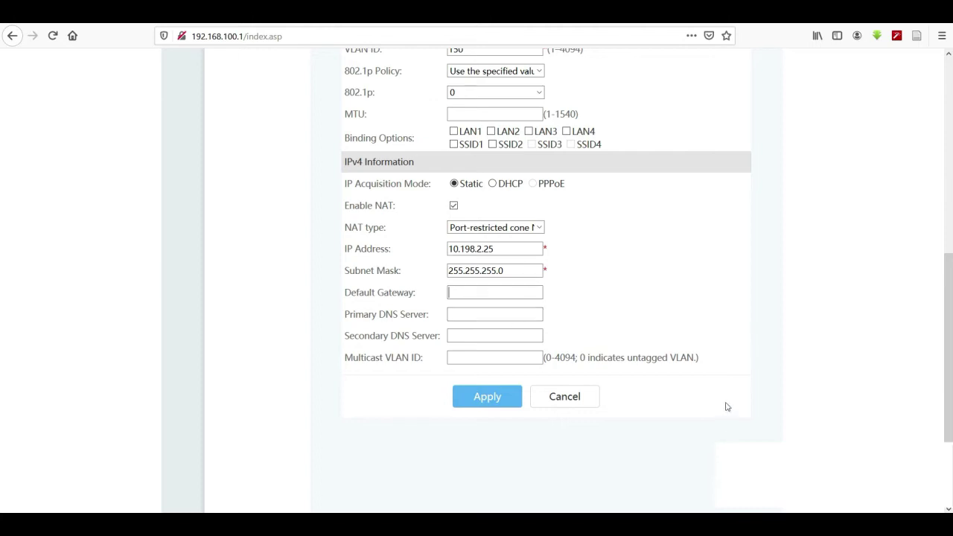
{"action": "left_click", "coordinate": [461, 293]}
{"action": "type", "text": "10.198.0.1"}
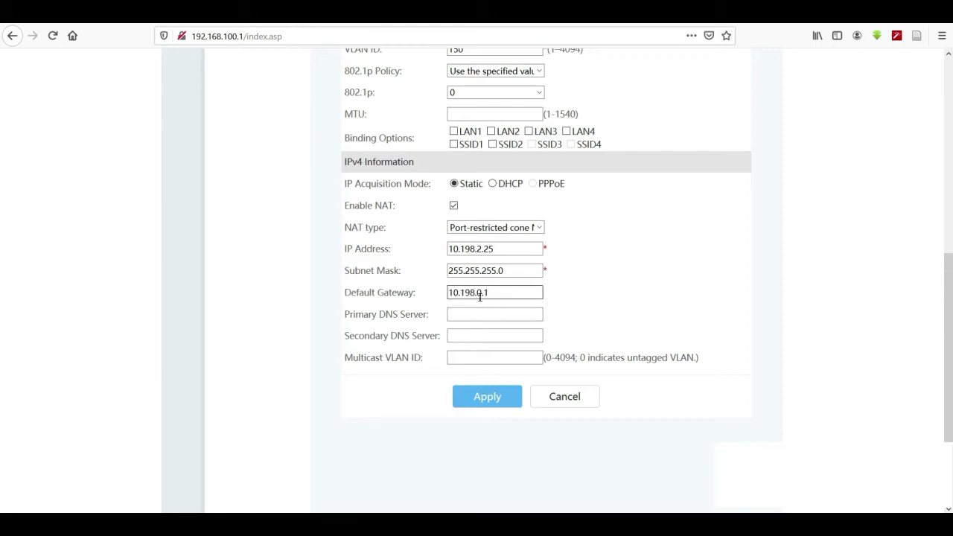
Fix the gateway to 10.198.2.1, save the VLAN 150 connection, and start another new connection
{"action": "left_click", "coordinate": [487, 397]}
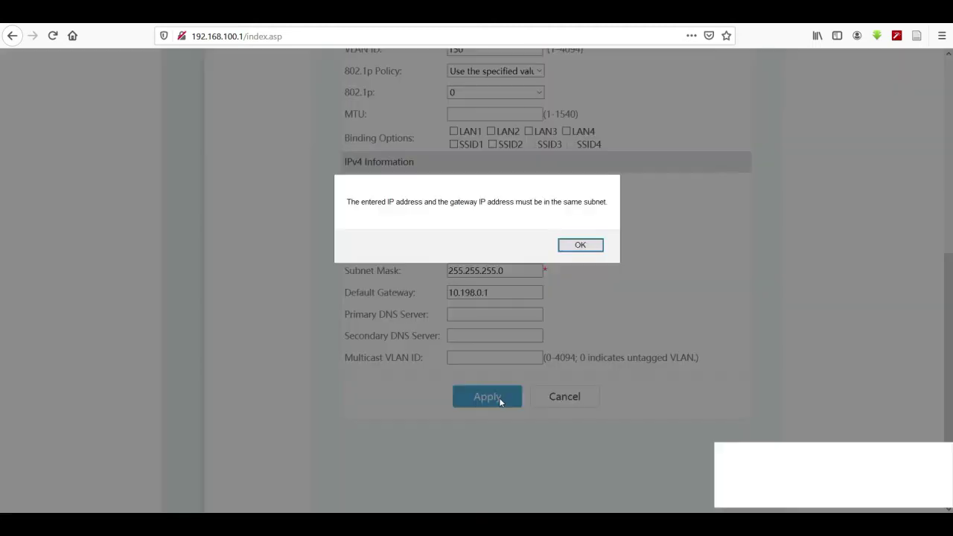
{"action": "left_click", "coordinate": [573, 246]}
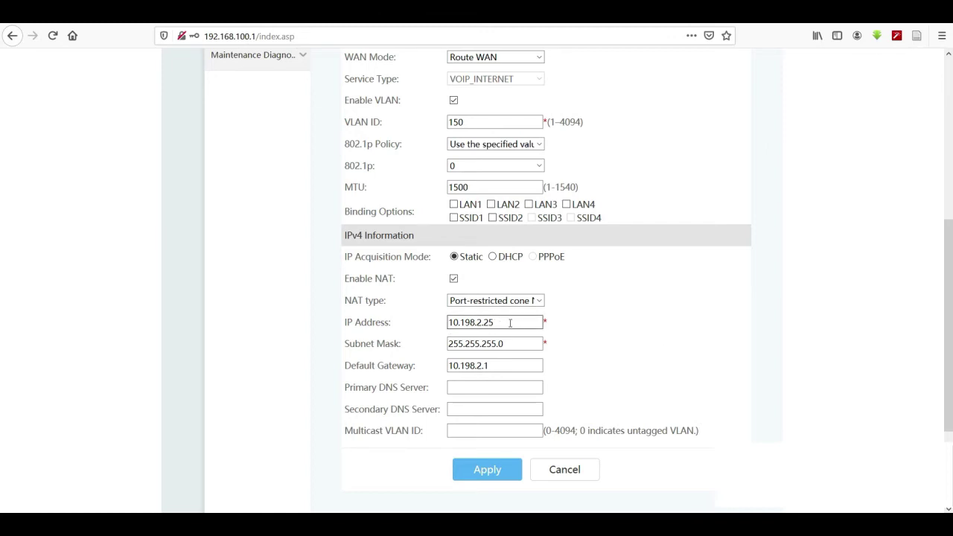
{"action": "left_click_drag", "start_coordinate": [510, 325], "coordinate": [432, 316]}
{"action": "left_click_drag", "start_coordinate": [489, 365], "coordinate": [436, 368]}
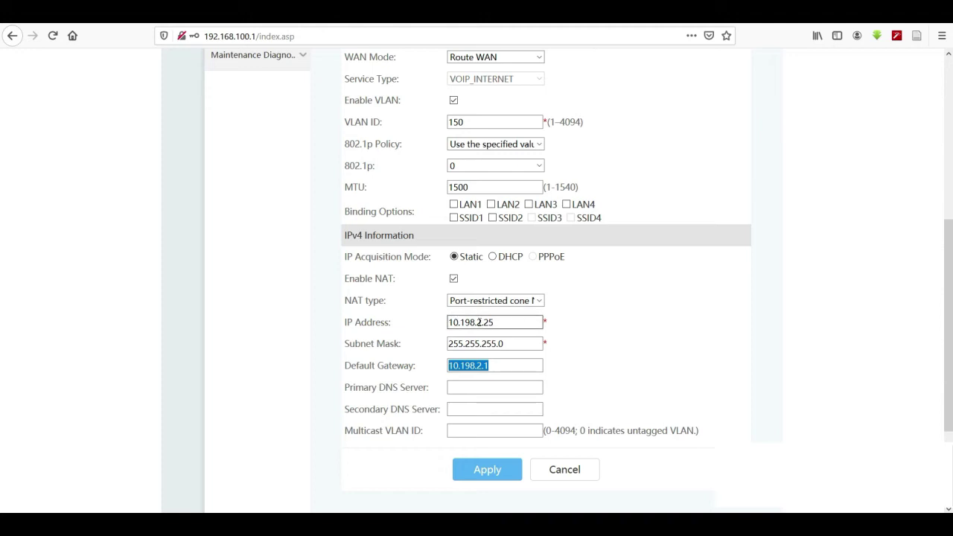
{"action": "left_click_drag", "start_coordinate": [525, 321], "coordinate": [424, 322]}
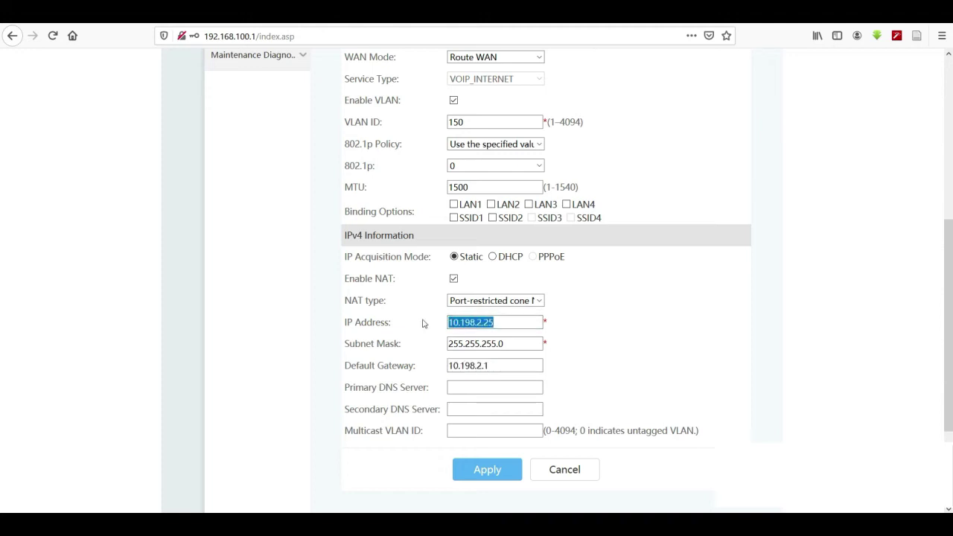
{"action": "left_click_drag", "start_coordinate": [491, 365], "coordinate": [430, 365]}
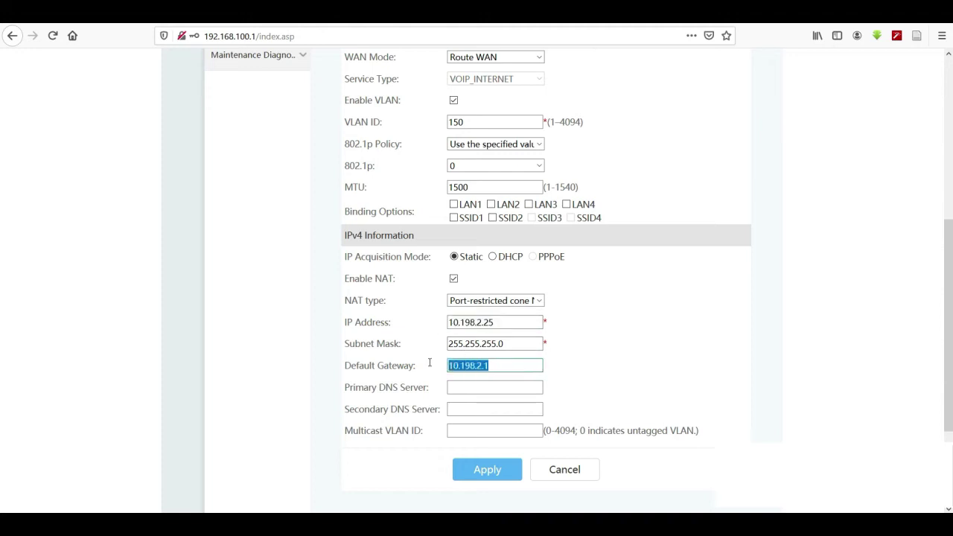
{"action": "left_click", "coordinate": [476, 471]}
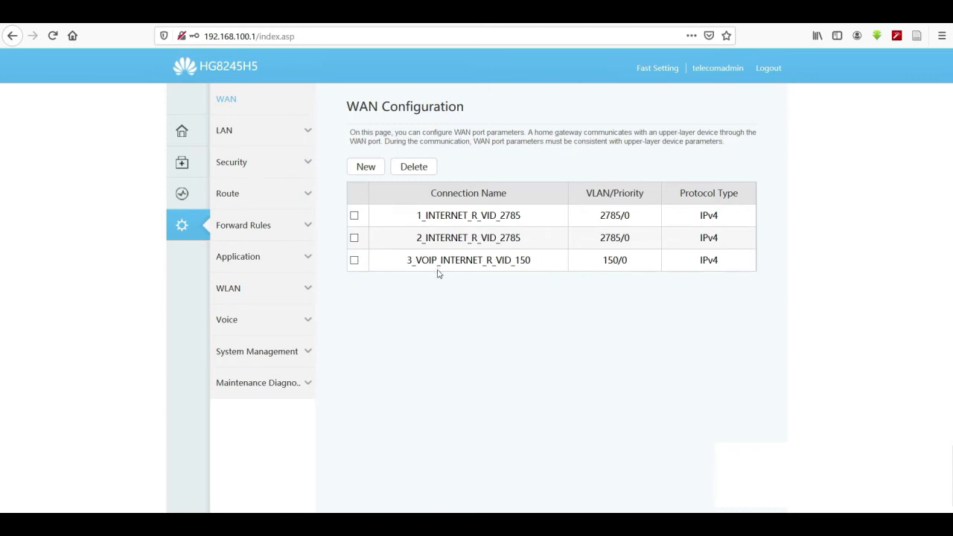
{"action": "left_click", "coordinate": [368, 165]}
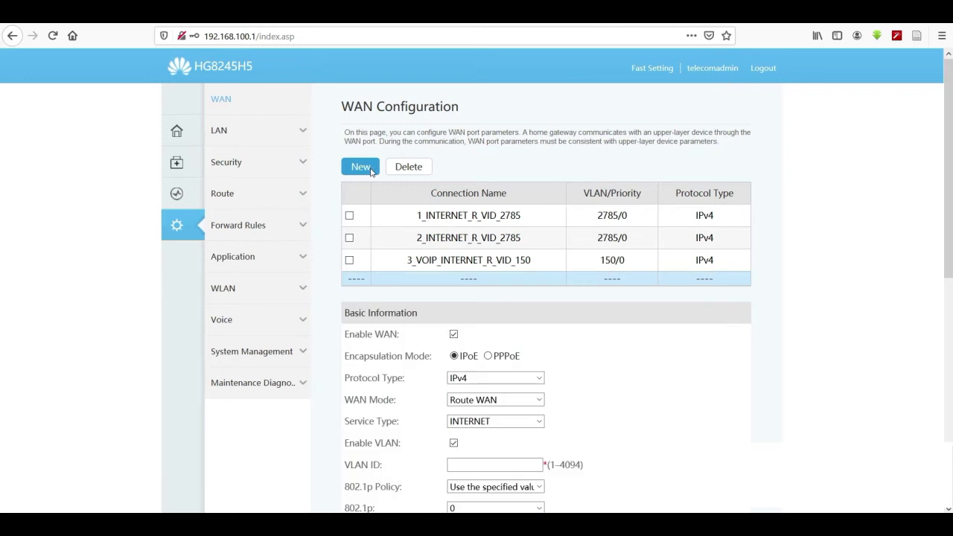
Give the second connection service type VOIP_INTERNET, VLAN ID 151, and static IPv4 acquisition
{"action": "scroll", "coordinate": [700, 380], "scroll_direction": "down", "scroll_amount": 5}
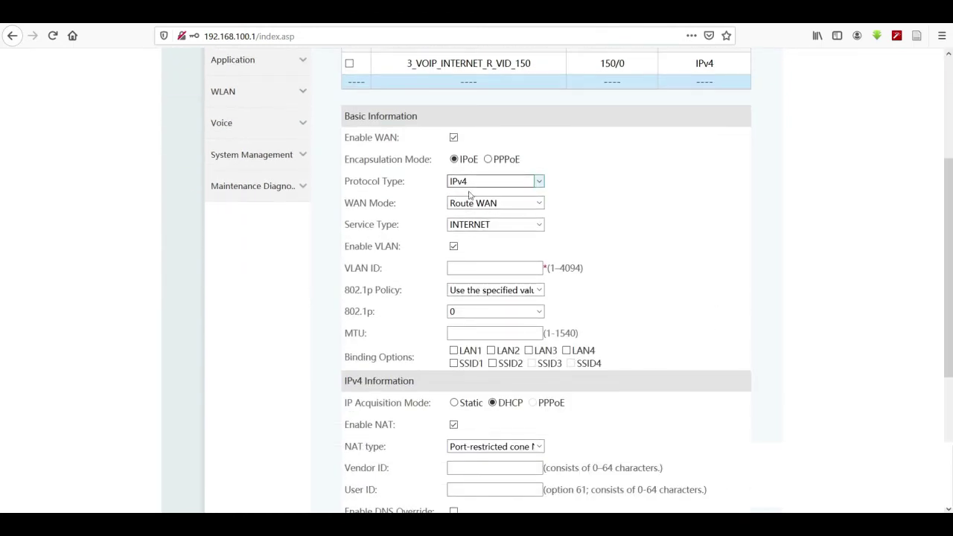
{"action": "left_click", "coordinate": [539, 226]}
{"action": "left_click", "coordinate": [500, 324]}
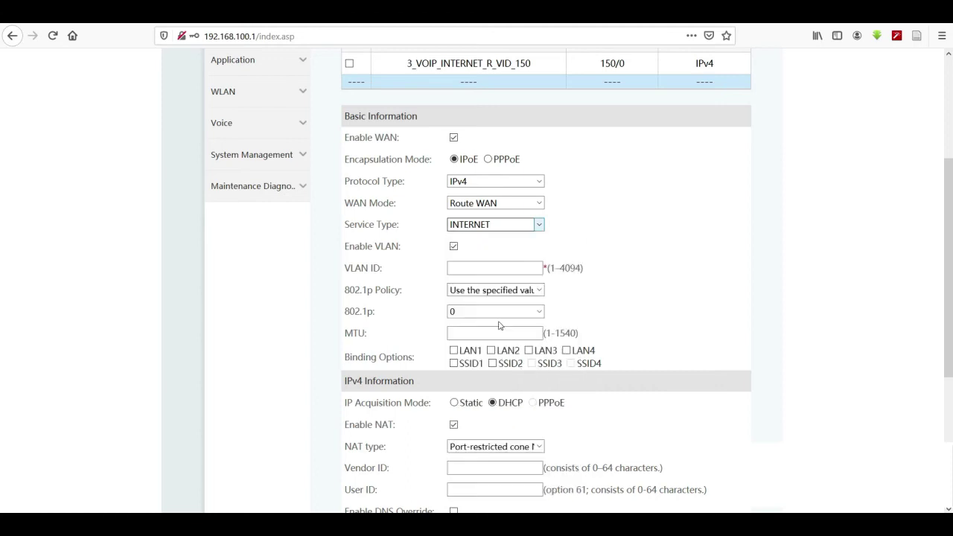
{"action": "scroll", "coordinate": [638, 247], "scroll_direction": "down", "scroll_amount": 3}
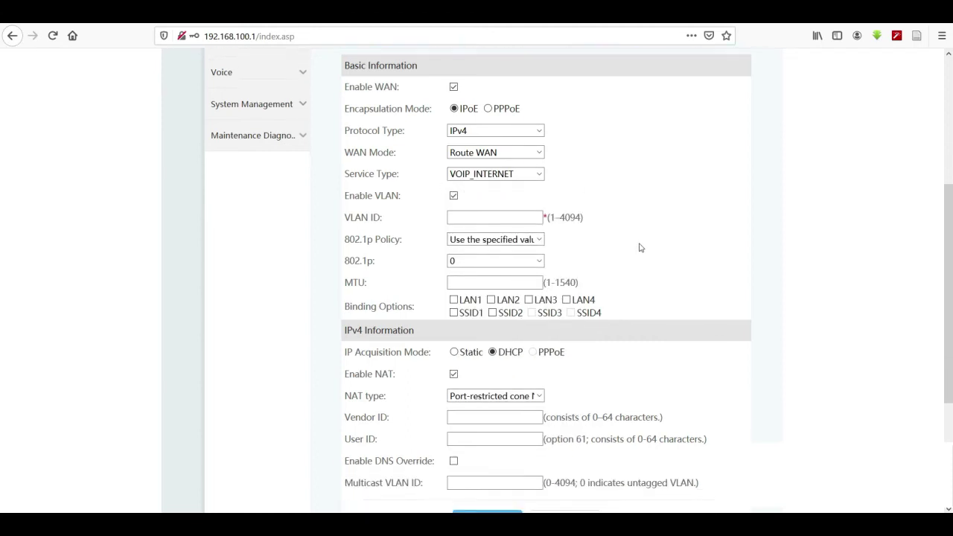
{"action": "left_click", "coordinate": [471, 138]}
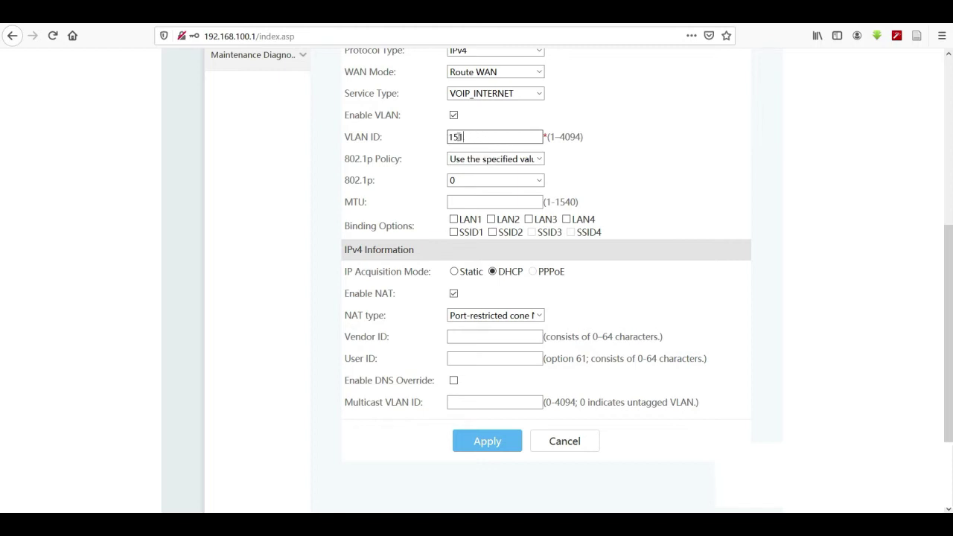
{"action": "left_click", "coordinate": [695, 155]}
{"action": "scroll", "coordinate": [695, 155], "scroll_direction": "down", "scroll_amount": 2}
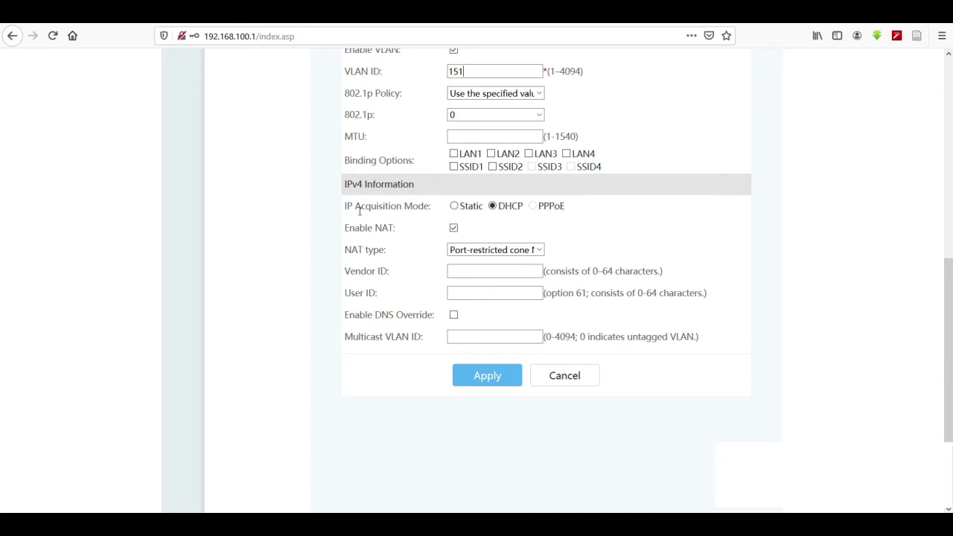
{"action": "left_click", "coordinate": [455, 207]}
Enter IP address 10.198.26.25 and subnet mask 255.255.255.0
{"action": "scroll", "coordinate": [461, 208], "scroll_direction": "down", "scroll_amount": 2}
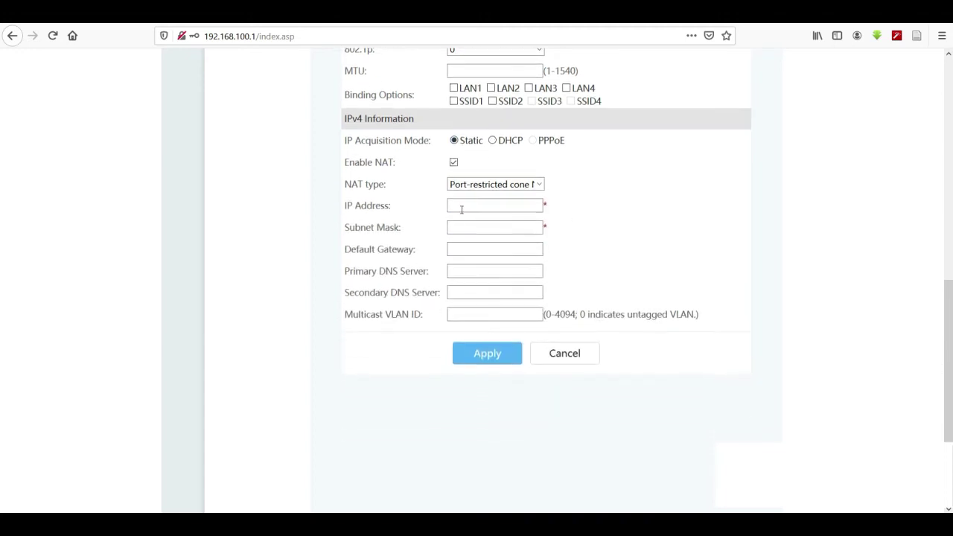
{"action": "left_click", "coordinate": [466, 203]}
{"action": "left_click", "coordinate": [700, 329]}
{"action": "left_click", "coordinate": [457, 206]}
{"action": "type", "text": "10.198.26.25"}
{"action": "left_click", "coordinate": [463, 229]}
{"action": "type", "text": "255.255.255."}
Set default gateway 10.198.26.1, save the connection, and decline storing the browser login
{"action": "type", "text": "10.198.26.25"}
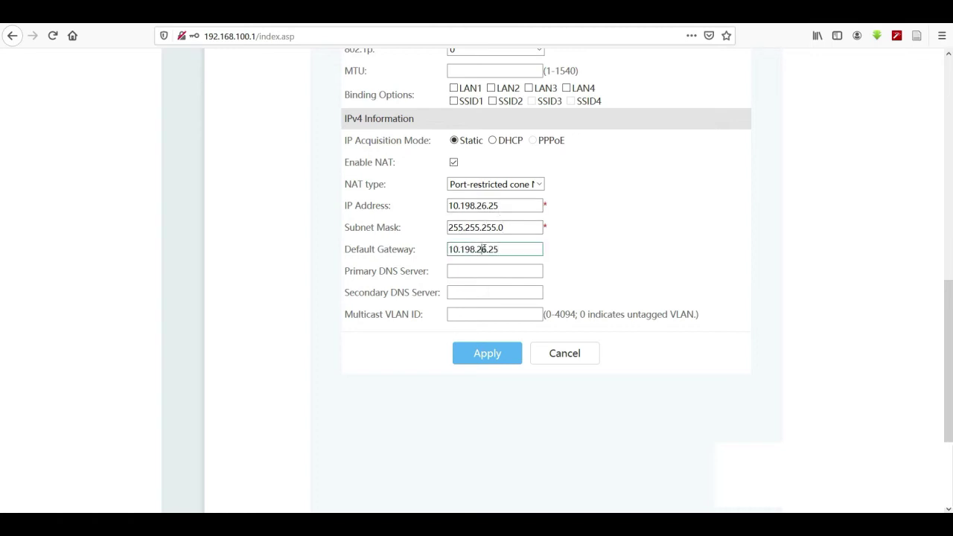
{"action": "double_click", "coordinate": [495, 249]}
{"action": "type", "text": "1"}
{"action": "left_click", "coordinate": [488, 353]}
{"action": "left_click", "coordinate": [330, 149]}
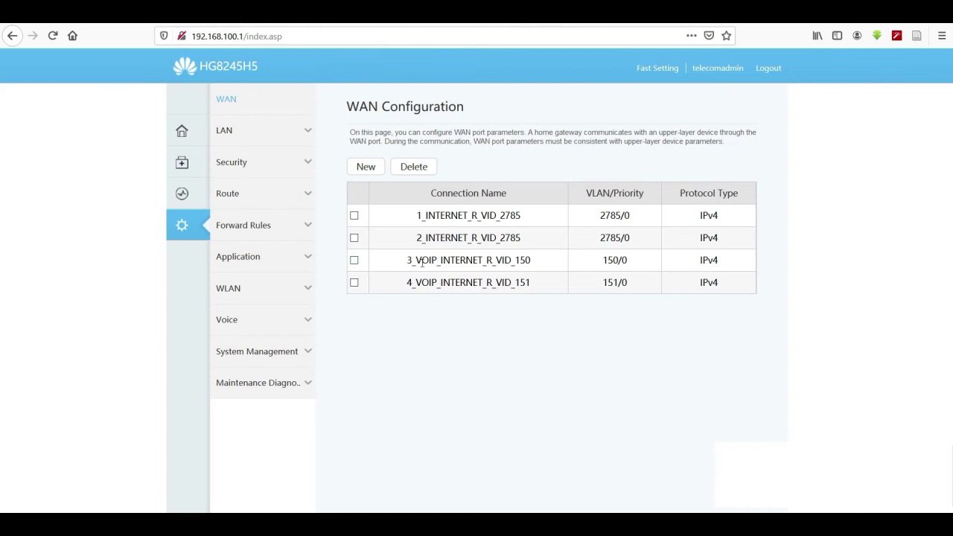
Compare the VLAN 150 and VLAN 151 VOIP connections in the WAN list, then expand voice settings
{"action": "left_click_drag", "start_coordinate": [407, 260], "coordinate": [576, 263]}
{"action": "left_click_drag", "start_coordinate": [403, 283], "coordinate": [535, 285]}
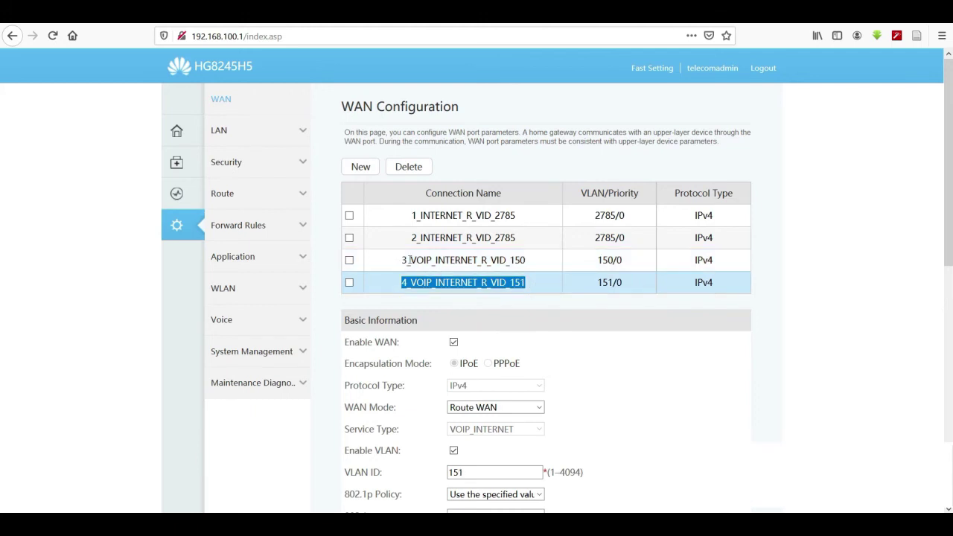
{"action": "left_click_drag", "start_coordinate": [402, 260], "coordinate": [533, 264]}
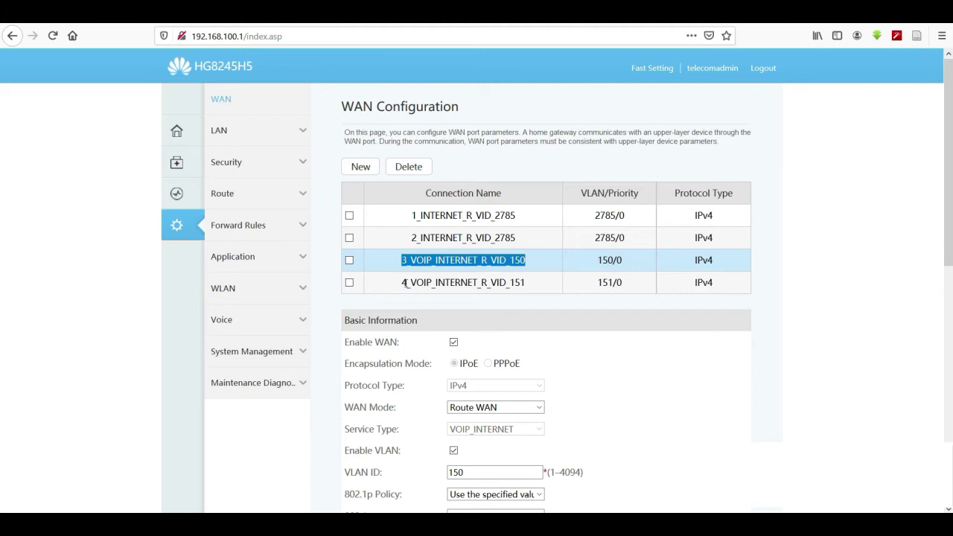
{"action": "left_click_drag", "start_coordinate": [403, 283], "coordinate": [526, 284]}
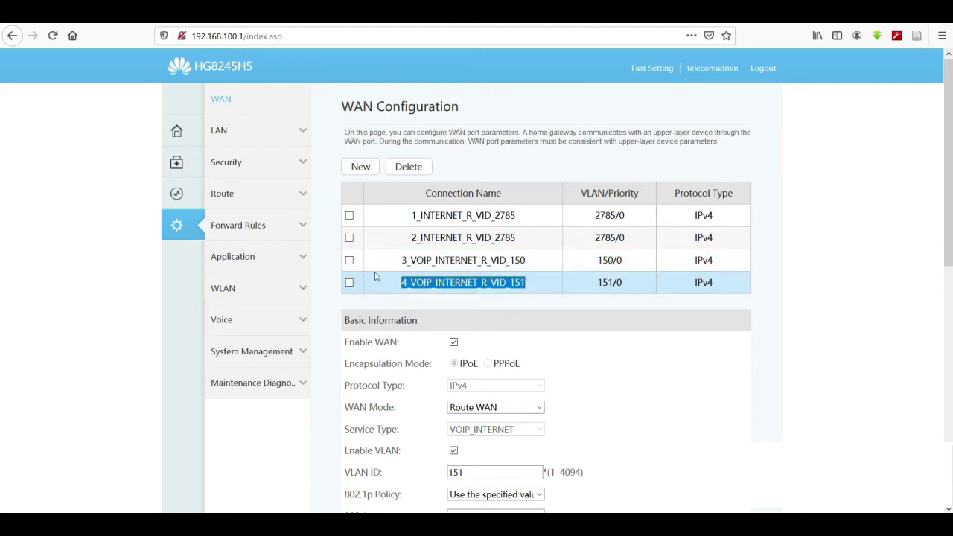
{"action": "left_click_drag", "start_coordinate": [403, 261], "coordinate": [537, 267]}
{"action": "left_click_drag", "start_coordinate": [402, 282], "coordinate": [533, 284]}
{"action": "left_click", "coordinate": [303, 322]}
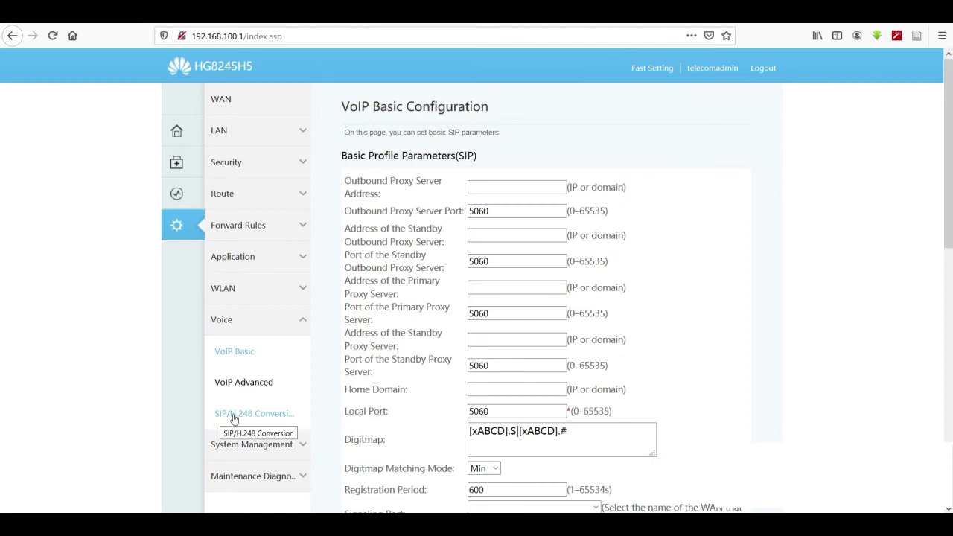
Change the voice protocol to H.248 on SIP/H.248 Conversion and confirm the reset warning
{"action": "left_click", "coordinate": [239, 420]}
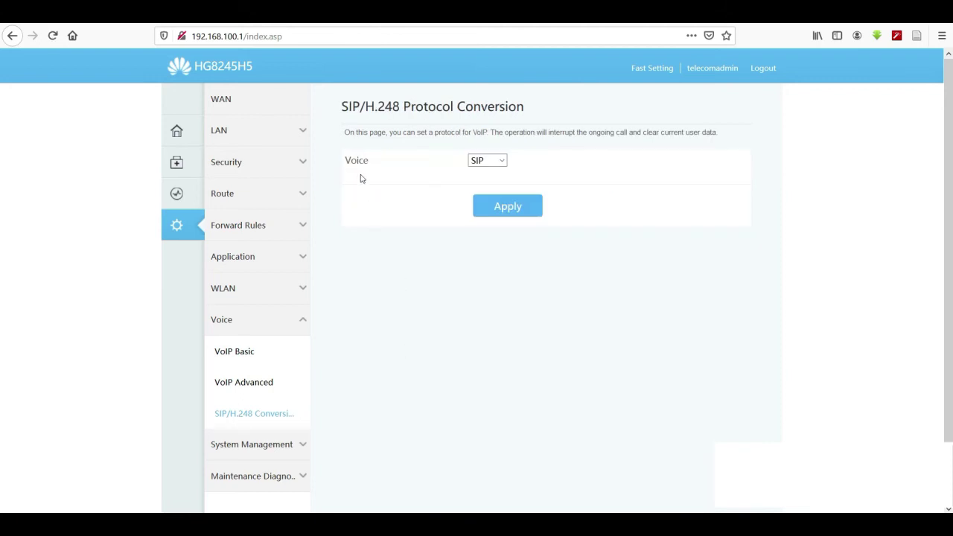
{"action": "left_click", "coordinate": [502, 163]}
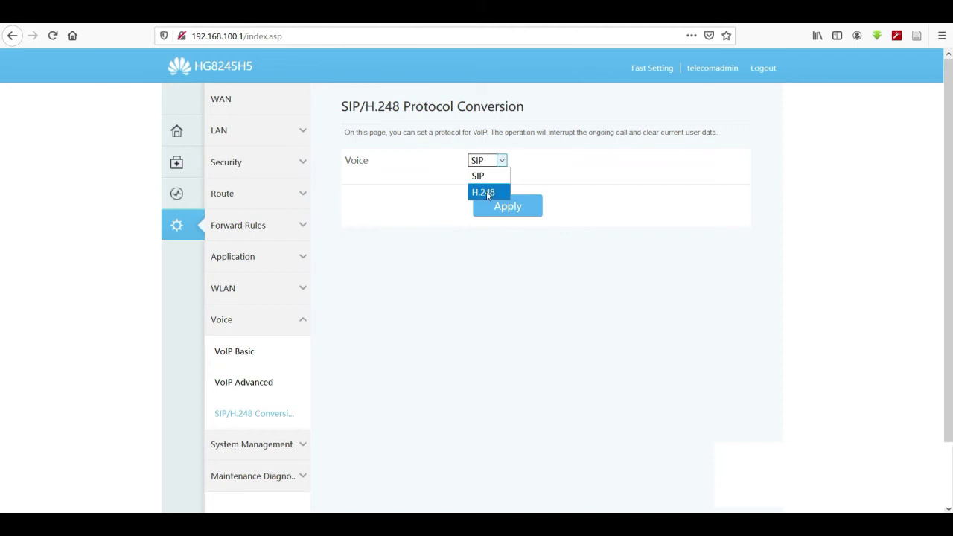
{"action": "left_click", "coordinate": [487, 193]}
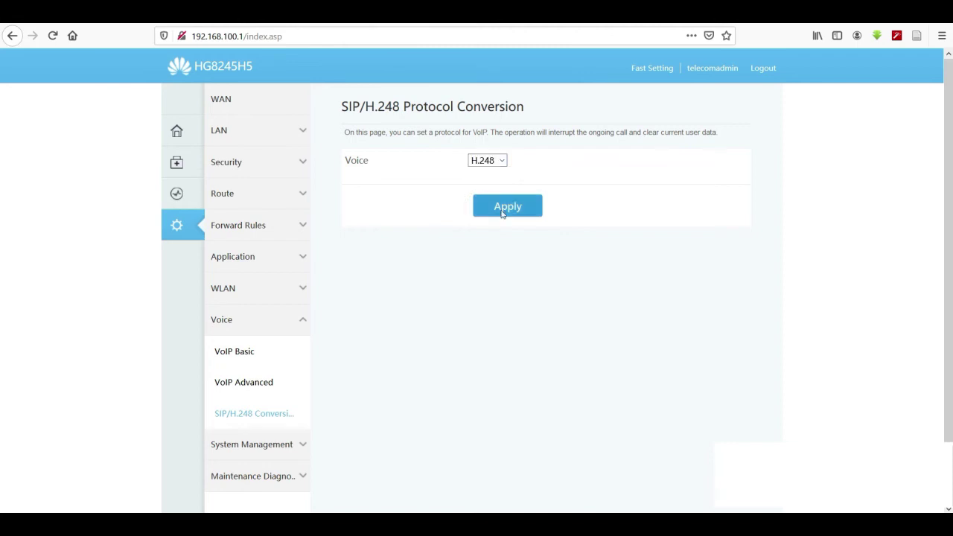
{"action": "left_click", "coordinate": [503, 214]}
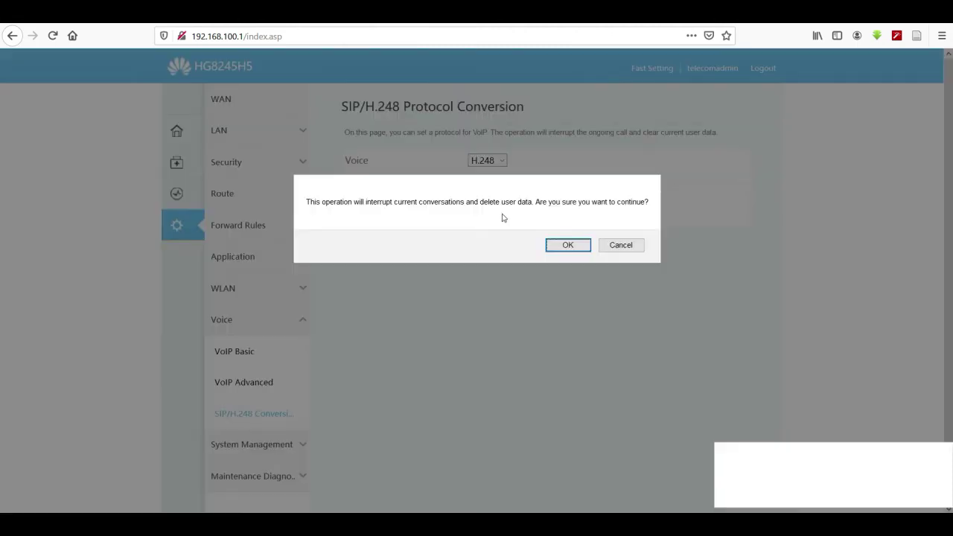
{"action": "left_click", "coordinate": [571, 248]}
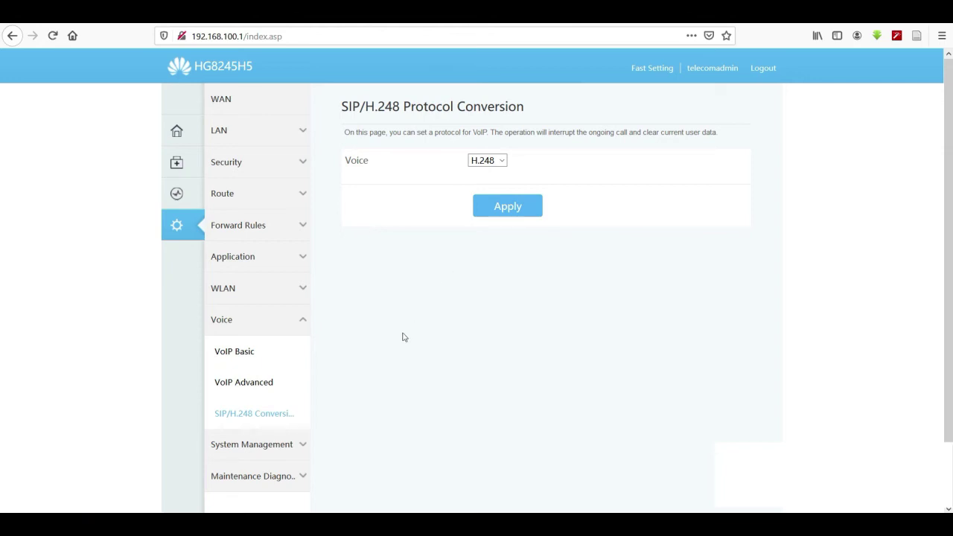
{"action": "left_click", "coordinate": [243, 355]}
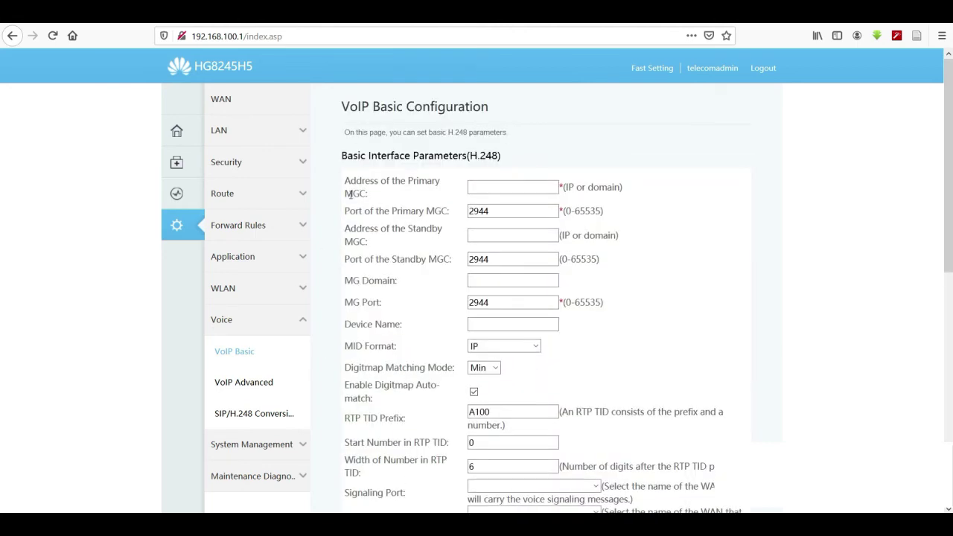
Enter 10.233.128.3 as the primary MGC address
{"action": "left_click", "coordinate": [492, 189]}
{"action": "left_click", "coordinate": [470, 189]}
{"action": "type", "text": "10.233.128.3"}
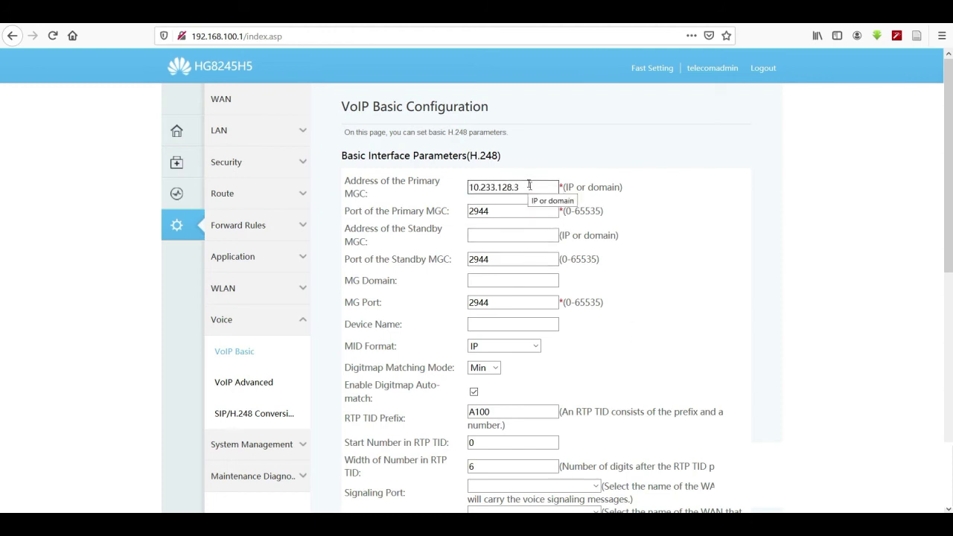
{"action": "left_click_drag", "start_coordinate": [535, 187], "coordinate": [464, 195]}
{"action": "key", "text": "ctrl+c"}
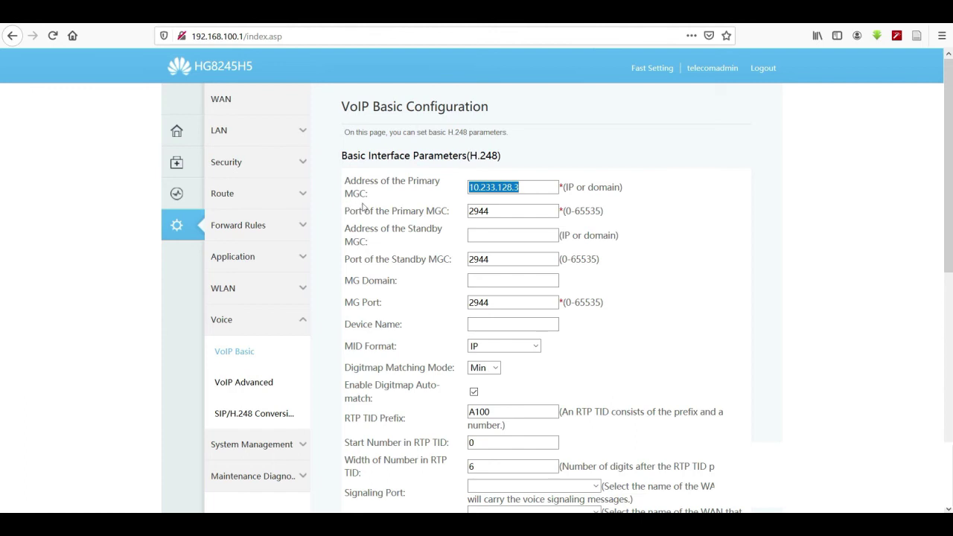
Set the standby MGC address to 10.233.128.35
{"action": "left_click", "coordinate": [479, 237]}
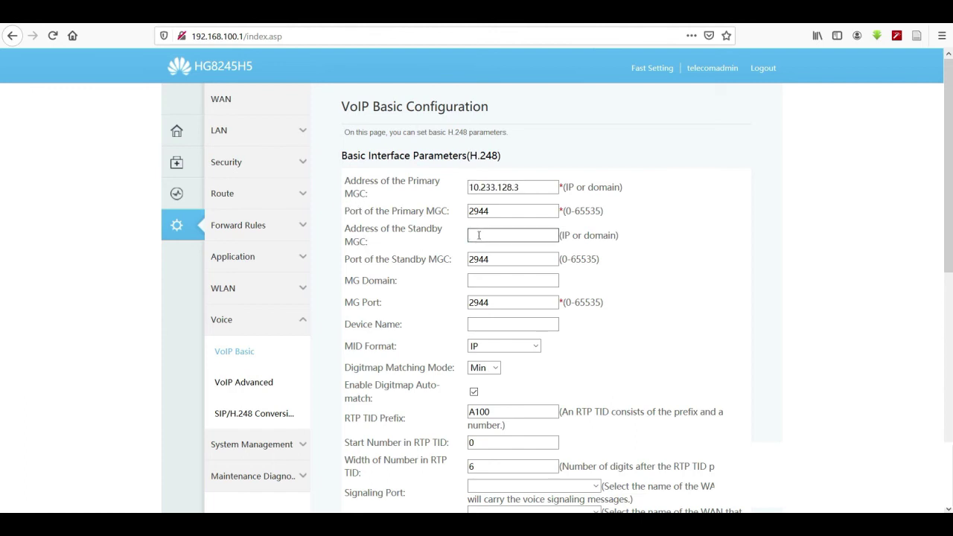
{"action": "key", "text": "ctrl+v"}
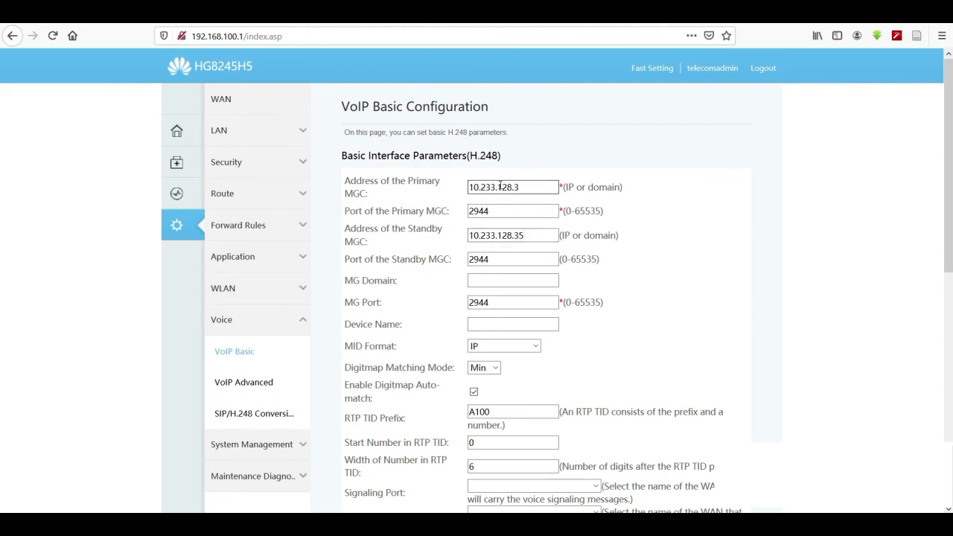
{"action": "left_click", "coordinate": [522, 186]}
{"action": "double_click", "coordinate": [522, 187]}
{"action": "left_click", "coordinate": [521, 187]}
{"action": "double_click", "coordinate": [516, 237]}
{"action": "type", "text": "35"}
{"action": "scroll", "coordinate": [723, 230], "scroll_direction": "down", "scroll_amount": 3}
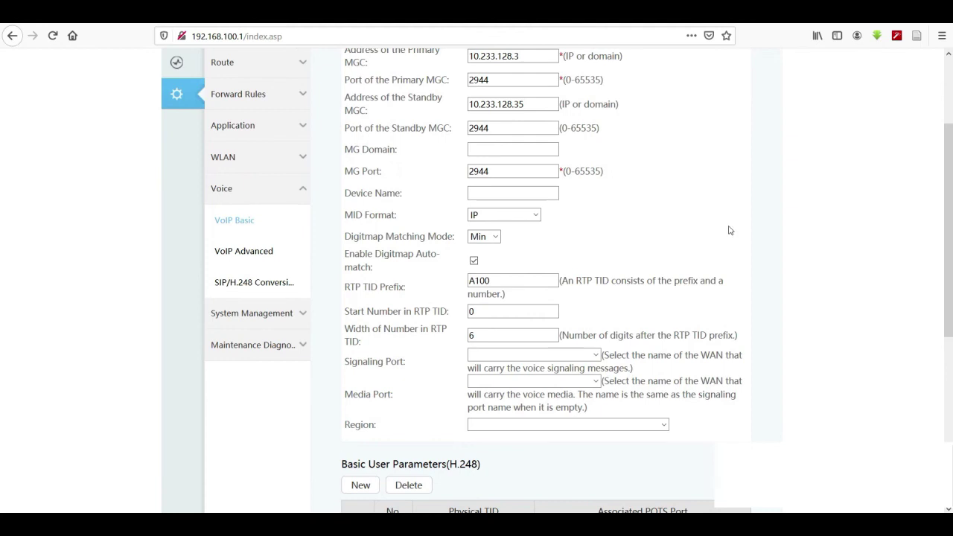
Route H.248 signaling over 3_VOIP_INTERNET_R_VID_150 and media over 4_VOIP_INTERNET_R_VID_151
{"action": "scroll", "coordinate": [730, 234], "scroll_direction": "down", "scroll_amount": 3}
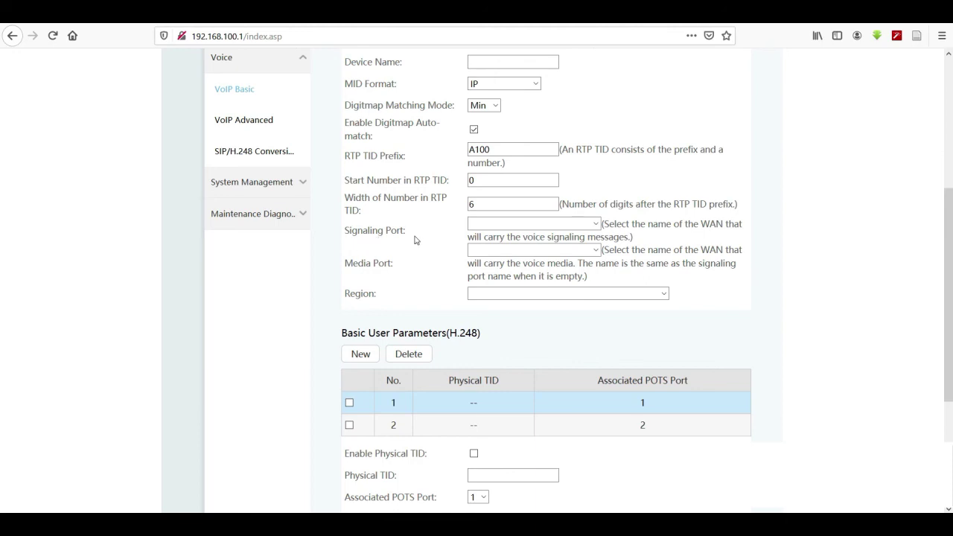
{"action": "left_click", "coordinate": [596, 224]}
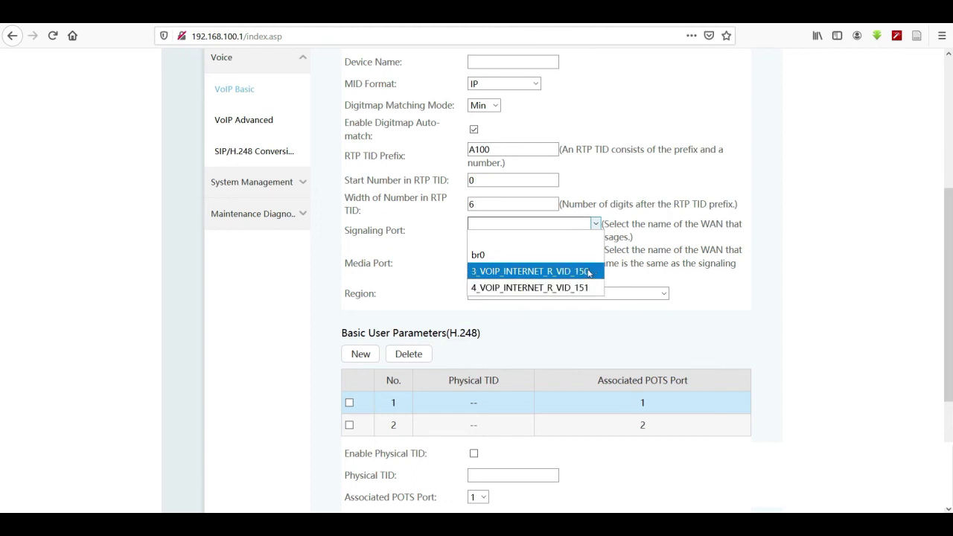
{"action": "left_click", "coordinate": [562, 272]}
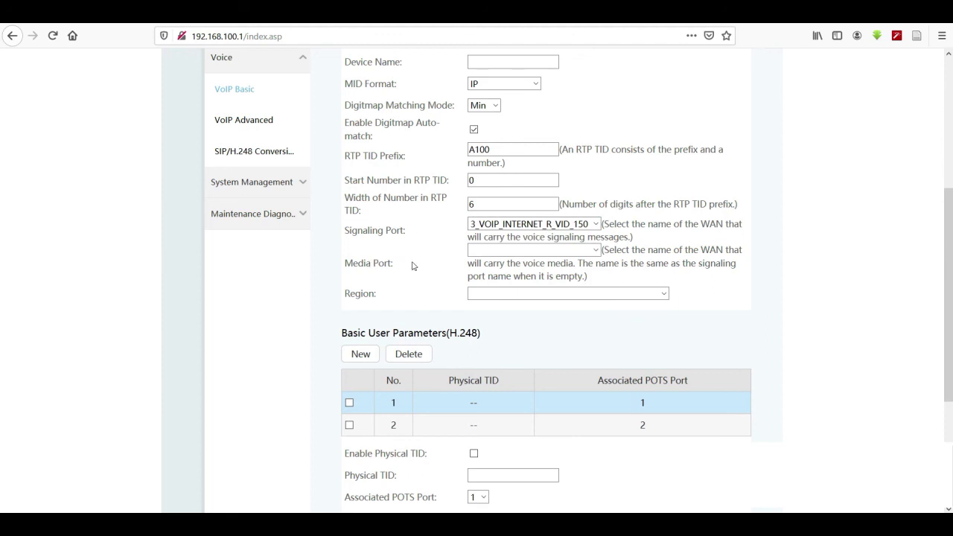
{"action": "left_click", "coordinate": [596, 252]}
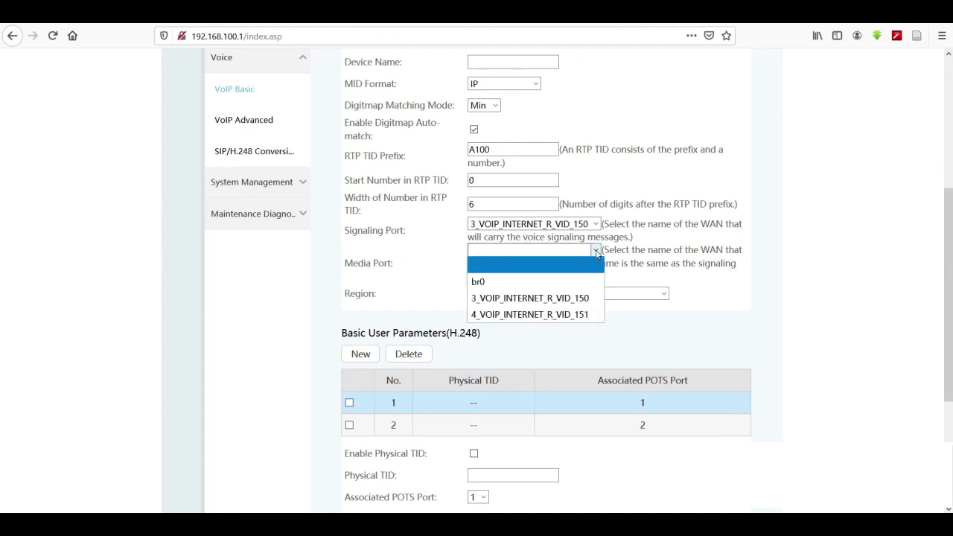
{"action": "left_click", "coordinate": [575, 314]}
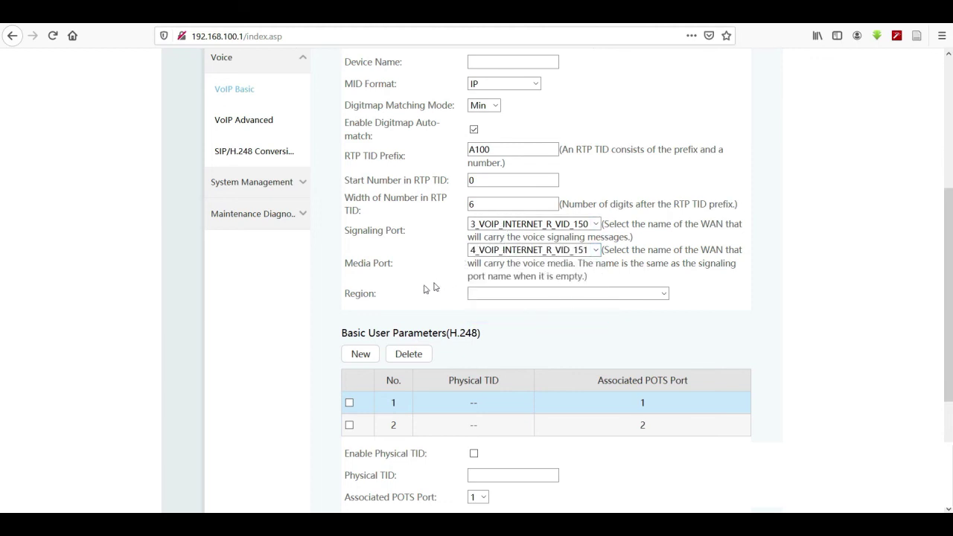
Set the voice region to Ghana
{"action": "left_click", "coordinate": [660, 299]}
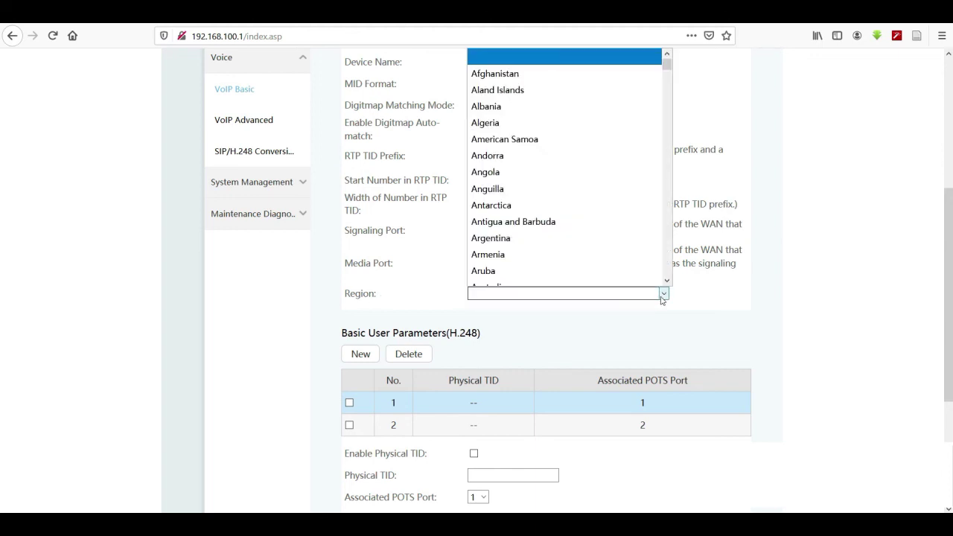
{"action": "scroll", "coordinate": [564, 157], "scroll_direction": "down", "scroll_amount": 3}
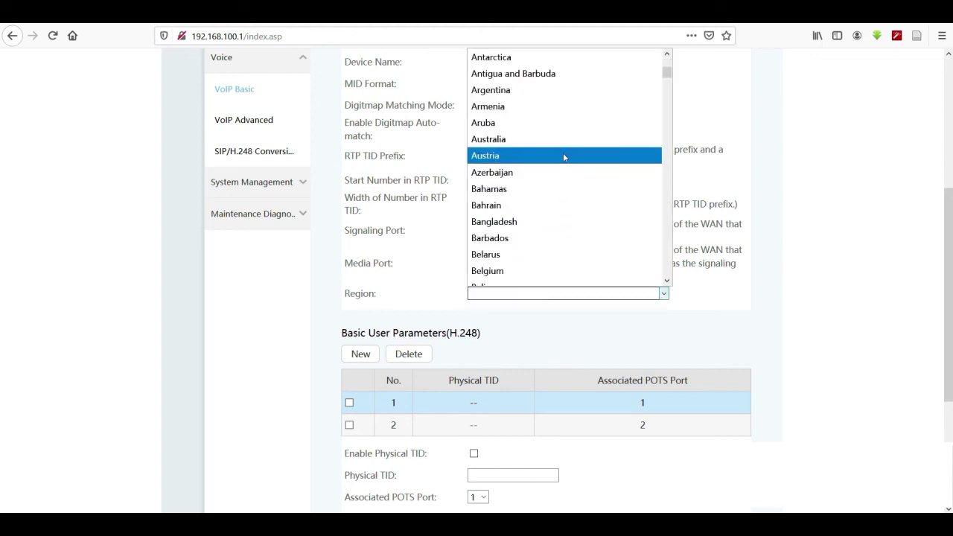
{"action": "type", "text": "gh"}
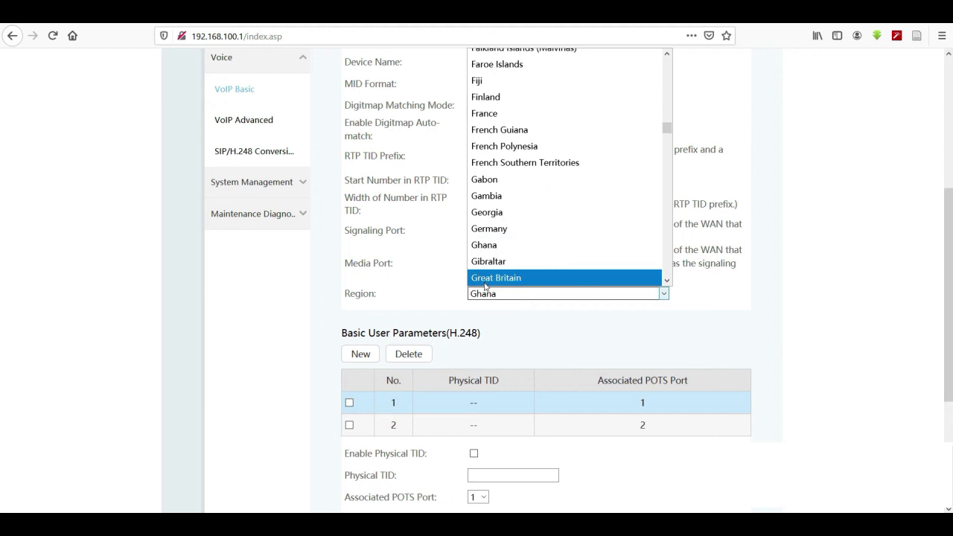
{"action": "left_click", "coordinate": [484, 245]}
{"action": "scroll", "coordinate": [784, 321], "scroll_direction": "down", "scroll_amount": 5}
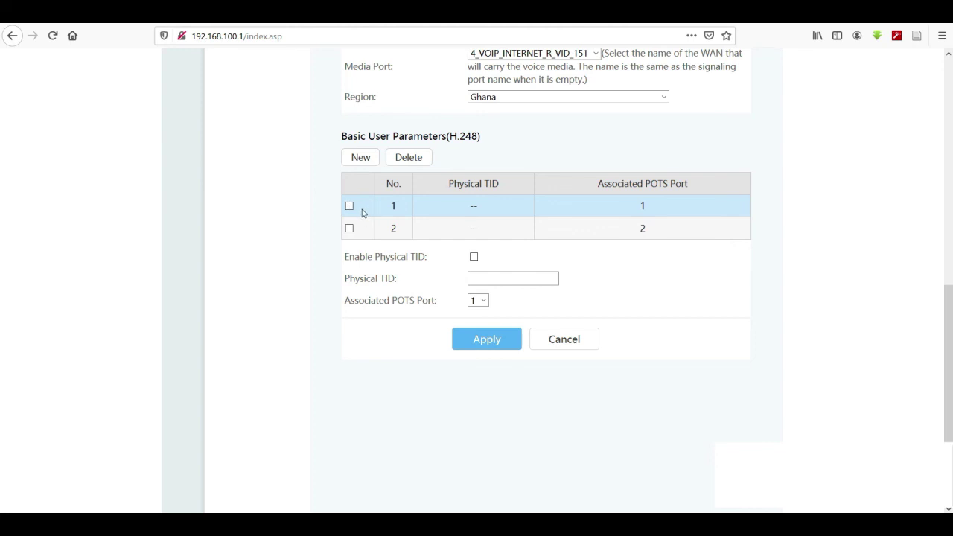
{"action": "left_click", "coordinate": [426, 231]}
For user entry 1, enable Physical TID A0 and keep Associated POTS Port at 1
{"action": "left_click", "coordinate": [428, 209]}
{"action": "left_click", "coordinate": [431, 231]}
{"action": "left_click", "coordinate": [434, 212]}
{"action": "left_click", "coordinate": [474, 258]}
{"action": "left_click", "coordinate": [479, 279]}
{"action": "left_click", "coordinate": [444, 289]}
{"action": "left_click", "coordinate": [484, 301]}
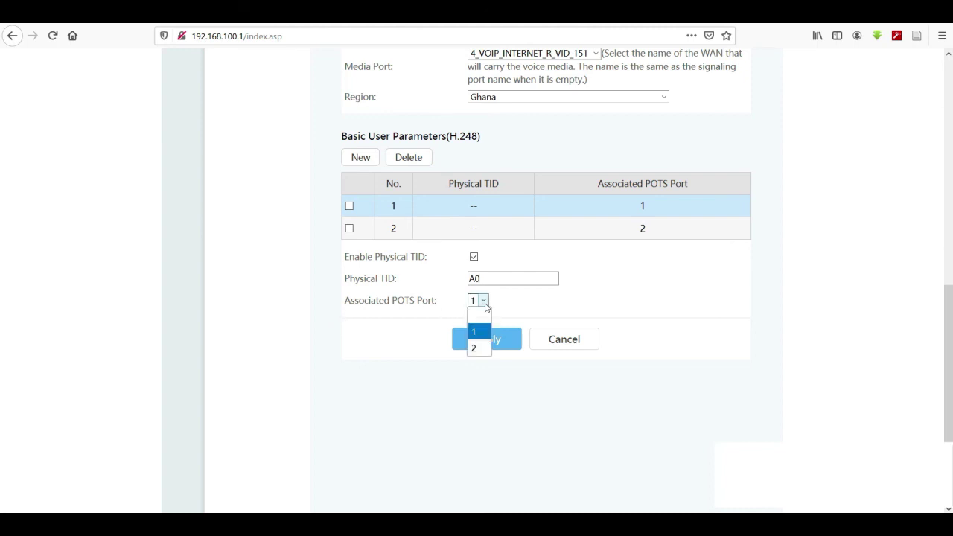
{"action": "left_click", "coordinate": [481, 332]}
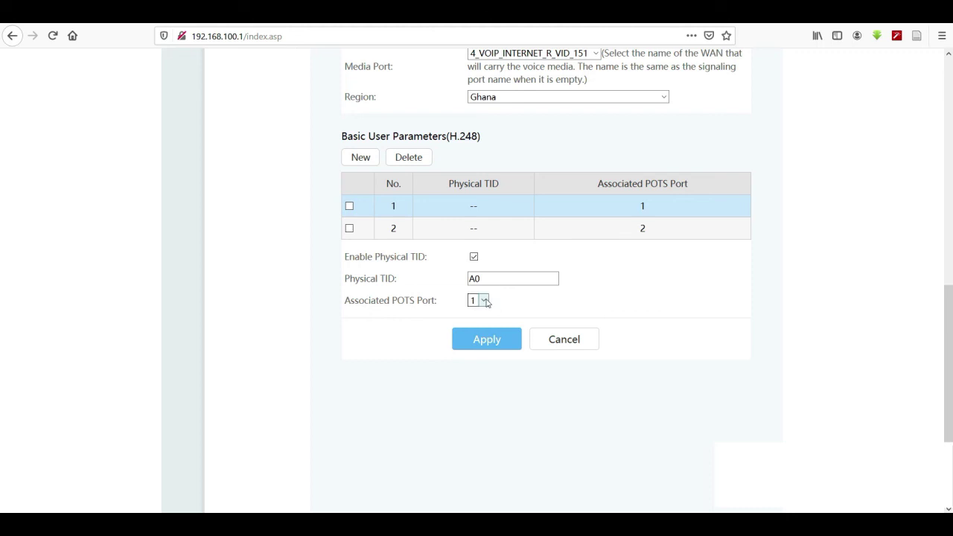
{"action": "left_click", "coordinate": [484, 300]}
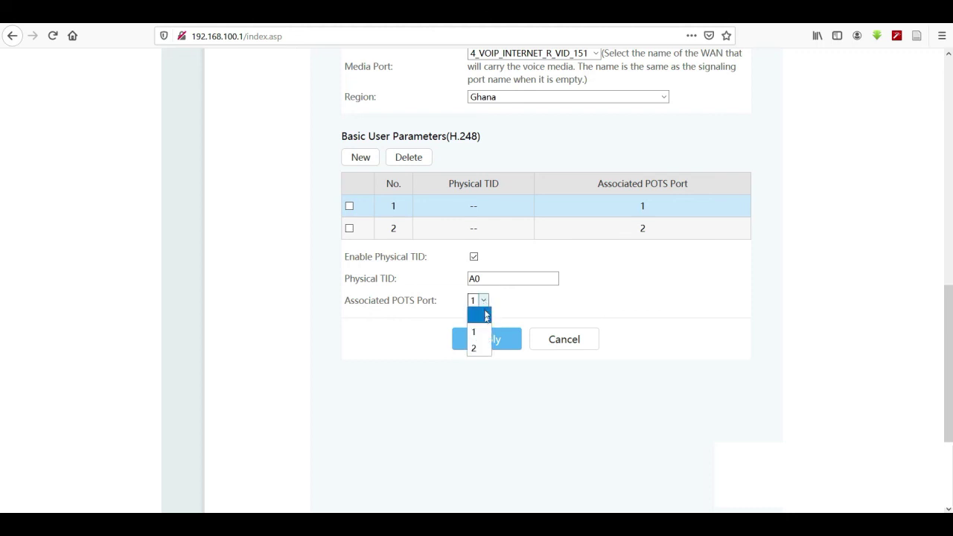
{"action": "left_click", "coordinate": [481, 332]}
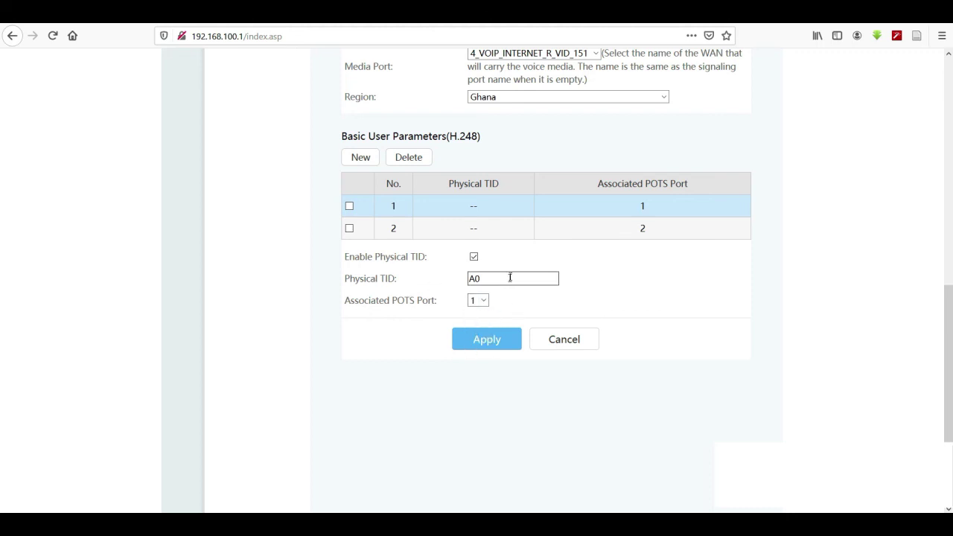